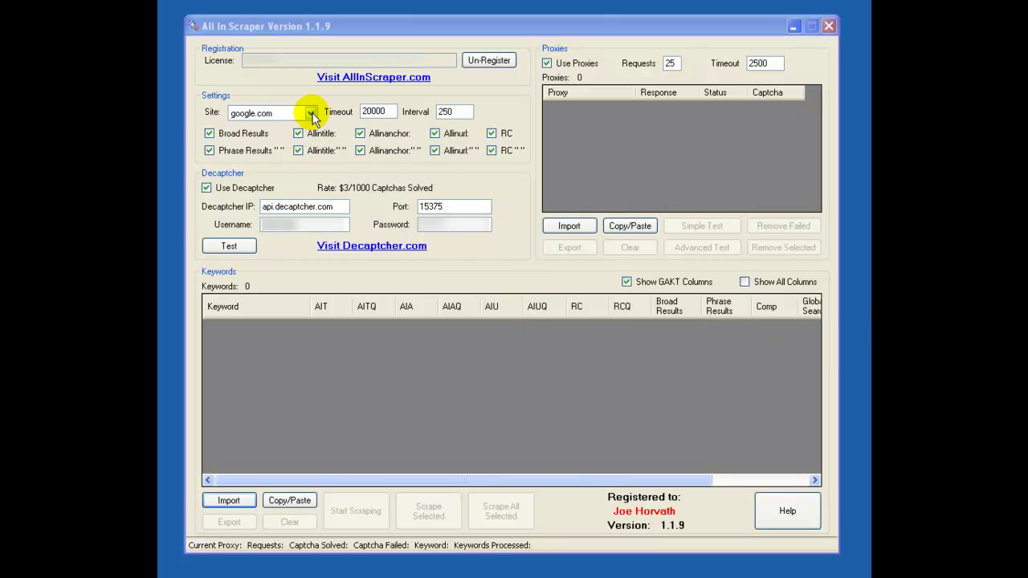
Keep google.com as the site and disable Broad Results, quoted Allintitle, quoted Allinanchor, quoted Allinurl and unquoted RC.
{"action": "left_click", "coordinate": [311, 114]}
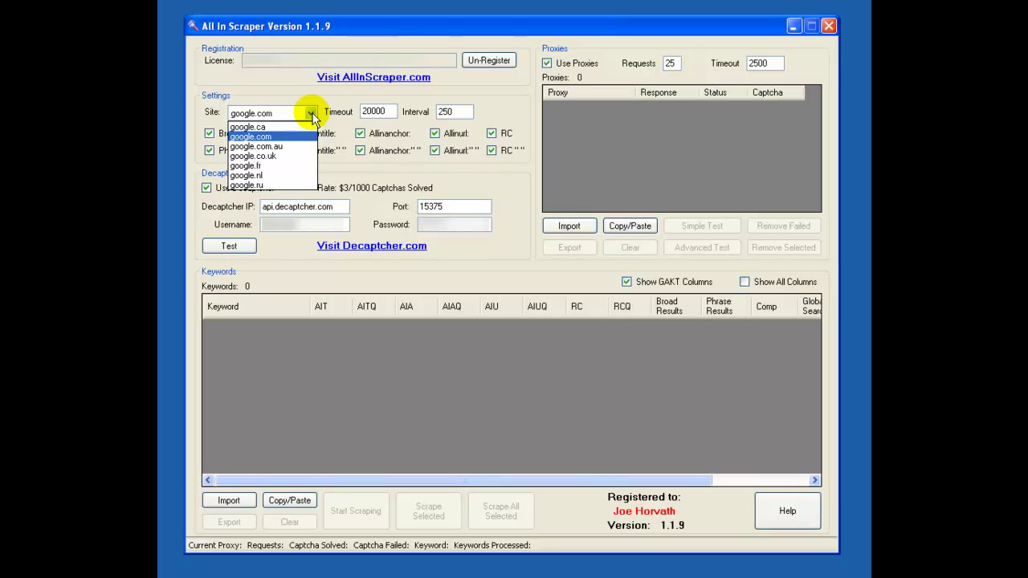
{"action": "left_click", "coordinate": [311, 113]}
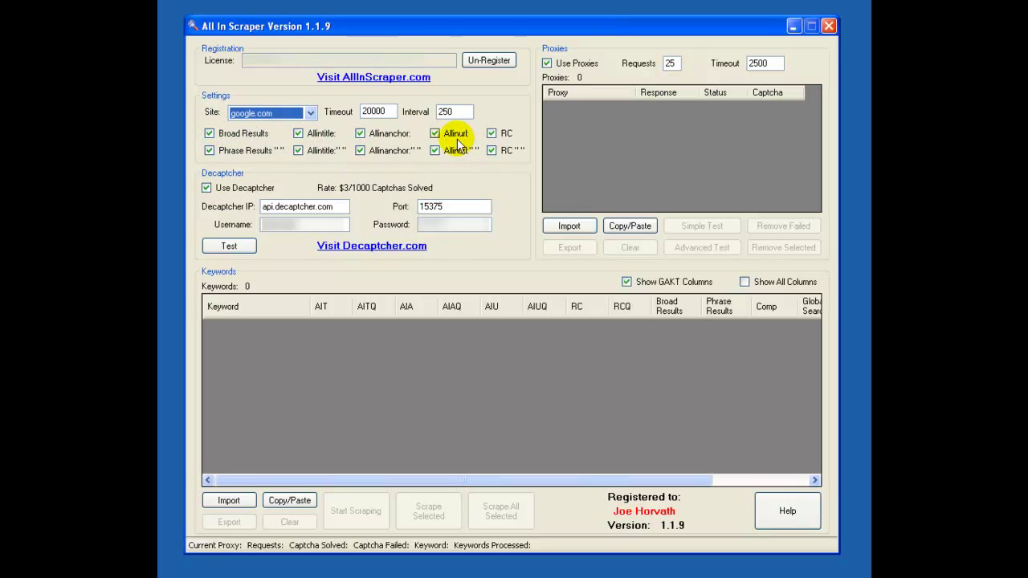
{"action": "left_click", "coordinate": [209, 133]}
{"action": "left_click", "coordinate": [298, 150]}
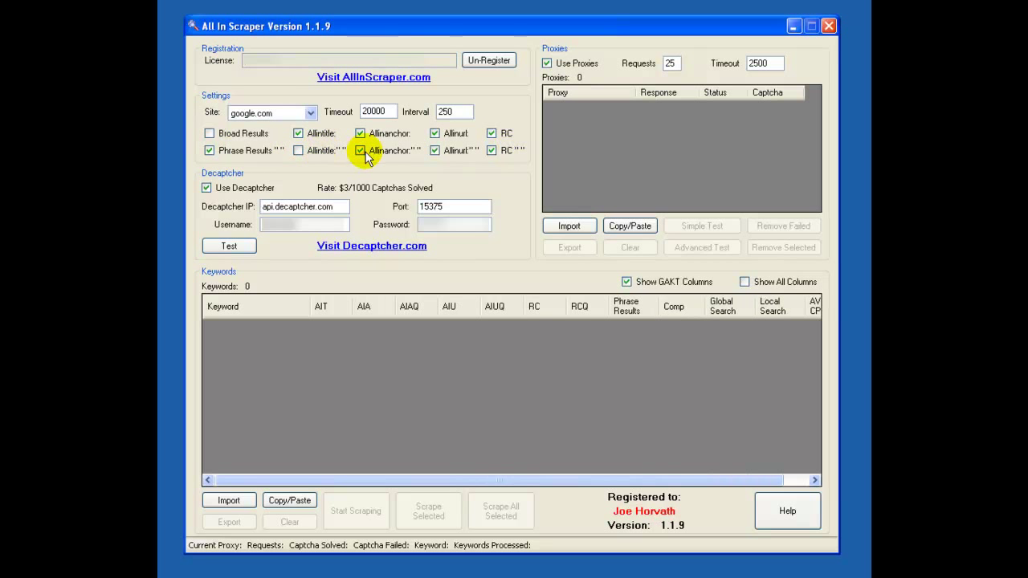
{"action": "left_click", "coordinate": [360, 151]}
{"action": "left_click", "coordinate": [435, 150]}
{"action": "left_click", "coordinate": [491, 151]}
{"action": "left_click", "coordinate": [491, 133]}
{"action": "left_click", "coordinate": [491, 150]}
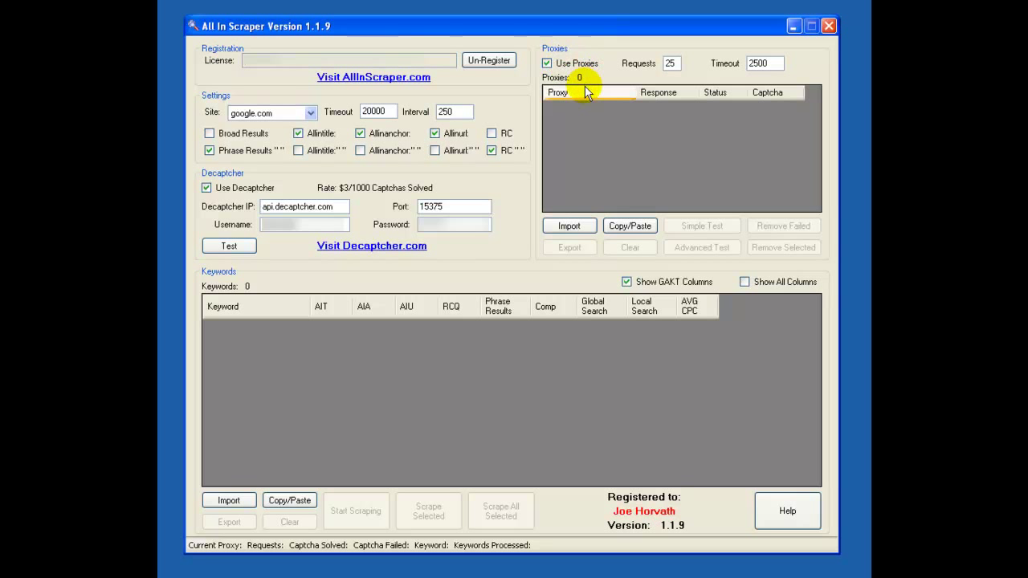
Import the proxy list from the proxies text file in the AIS Files folder.
{"action": "left_click", "coordinate": [578, 226]}
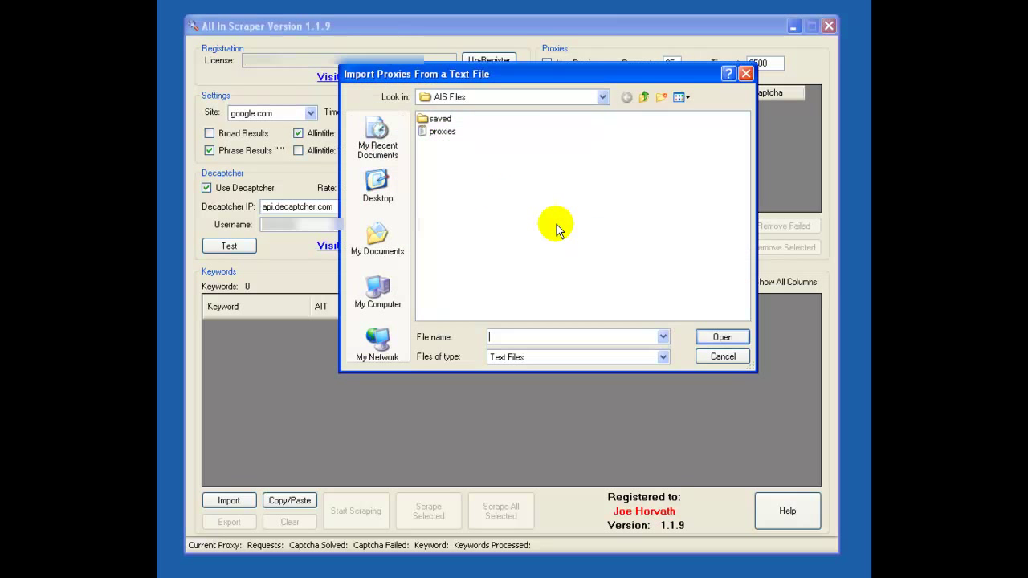
{"action": "left_click", "coordinate": [441, 131]}
{"action": "left_click", "coordinate": [723, 337]}
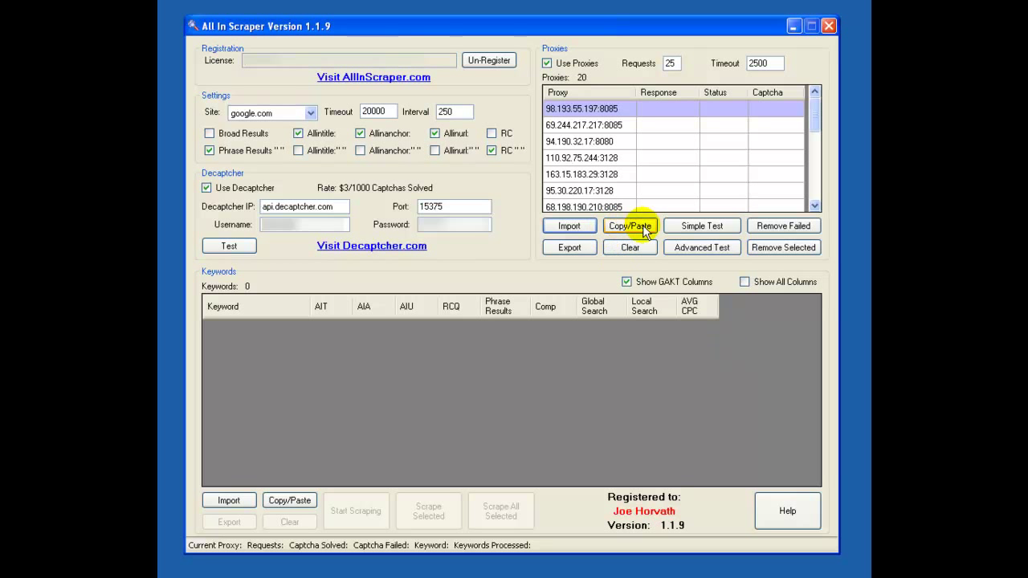
{"action": "left_click", "coordinate": [624, 225]}
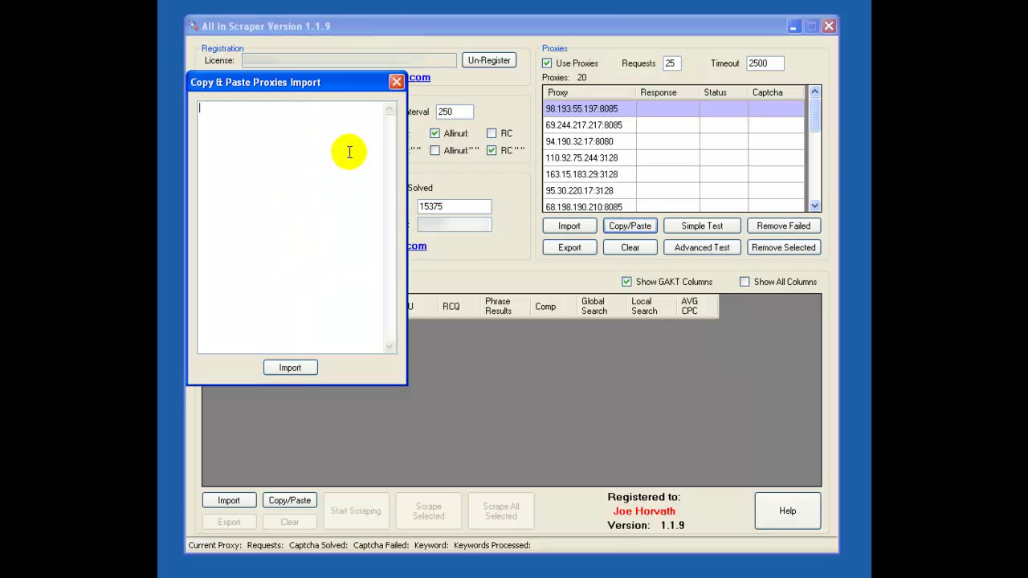
{"action": "left_click", "coordinate": [396, 82]}
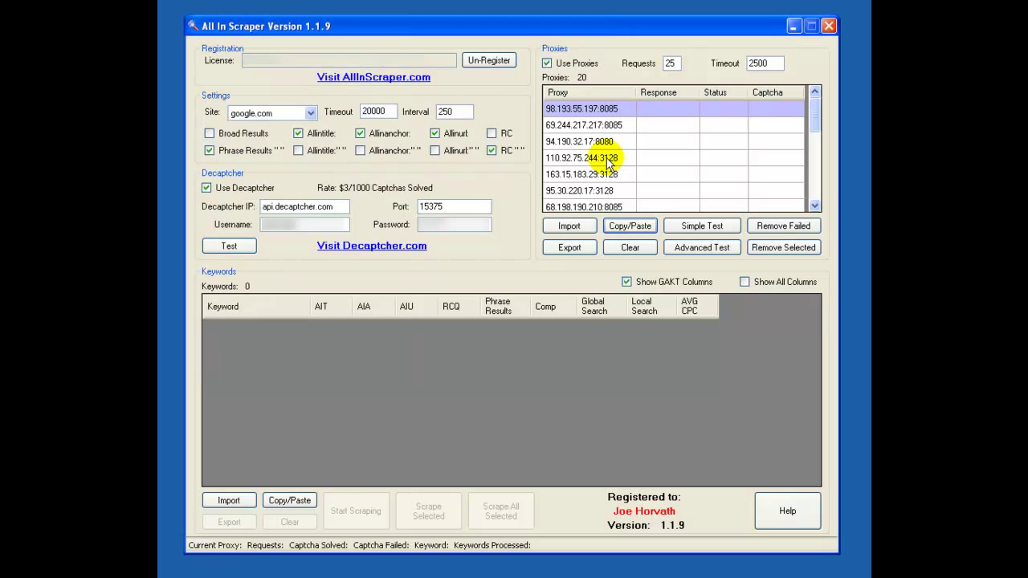
Run the simple test on the imported proxies and remove the failed proxy 203.218.152.181:9415 from the list.
{"action": "left_click", "coordinate": [702, 226]}
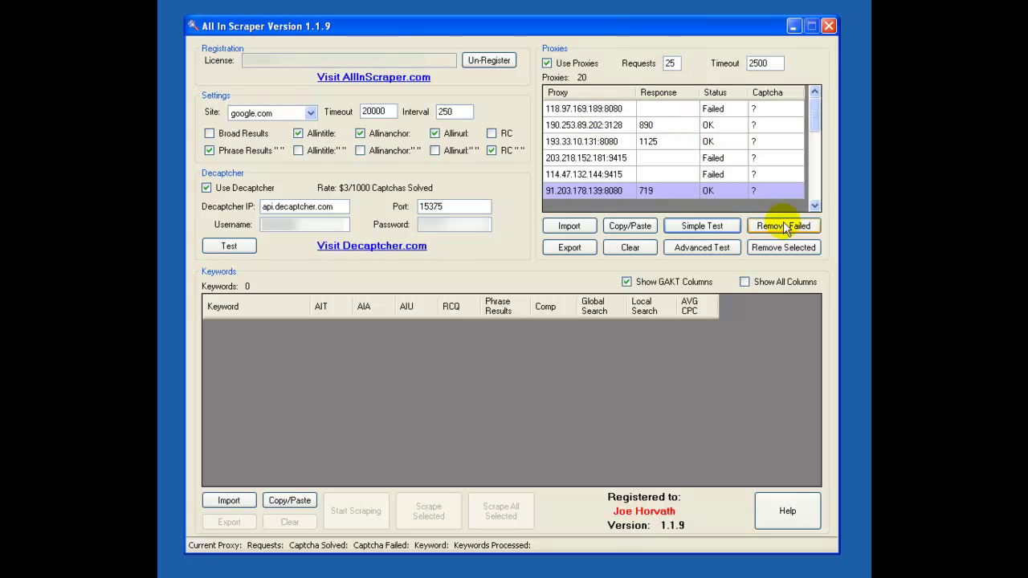
{"action": "double_click", "coordinate": [668, 64]}
{"action": "left_click", "coordinate": [670, 63]}
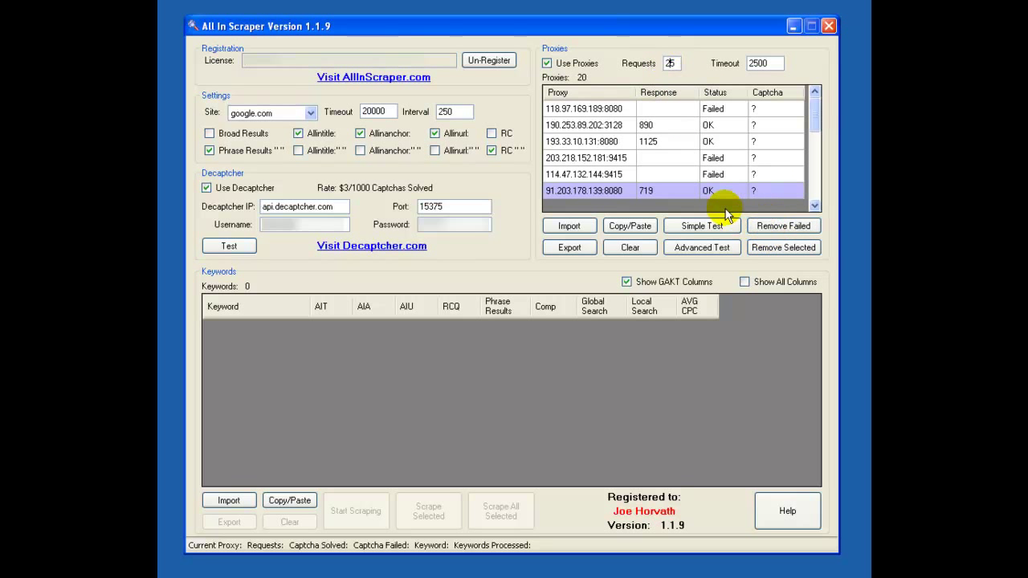
{"action": "left_click", "coordinate": [659, 158]}
{"action": "left_click", "coordinate": [795, 249]}
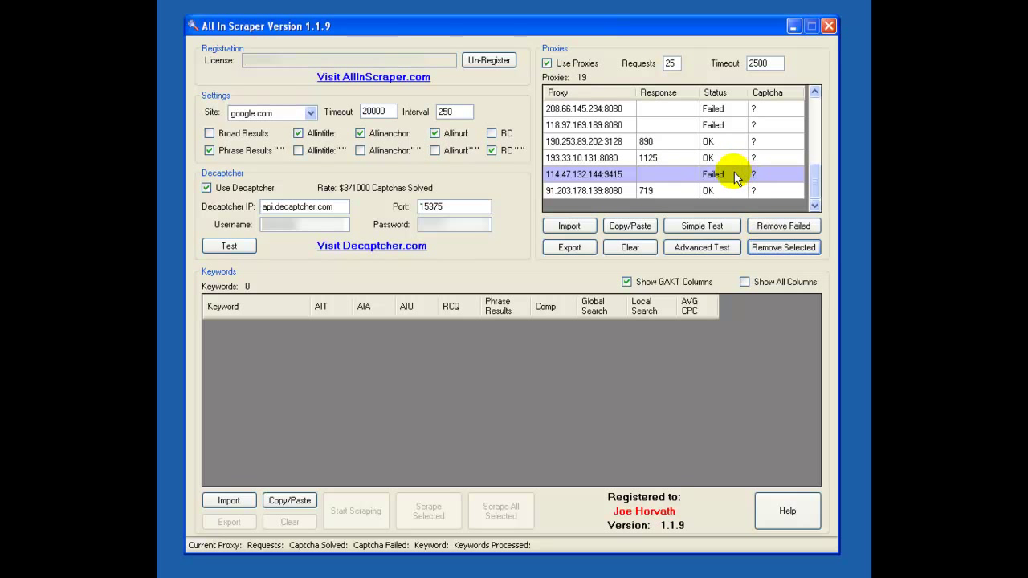
Remove all failed proxies and sort the remaining ones by response time in ascending order.
{"action": "left_click_drag", "start_coordinate": [817, 181], "coordinate": [815, 103]}
{"action": "left_click", "coordinate": [794, 228]}
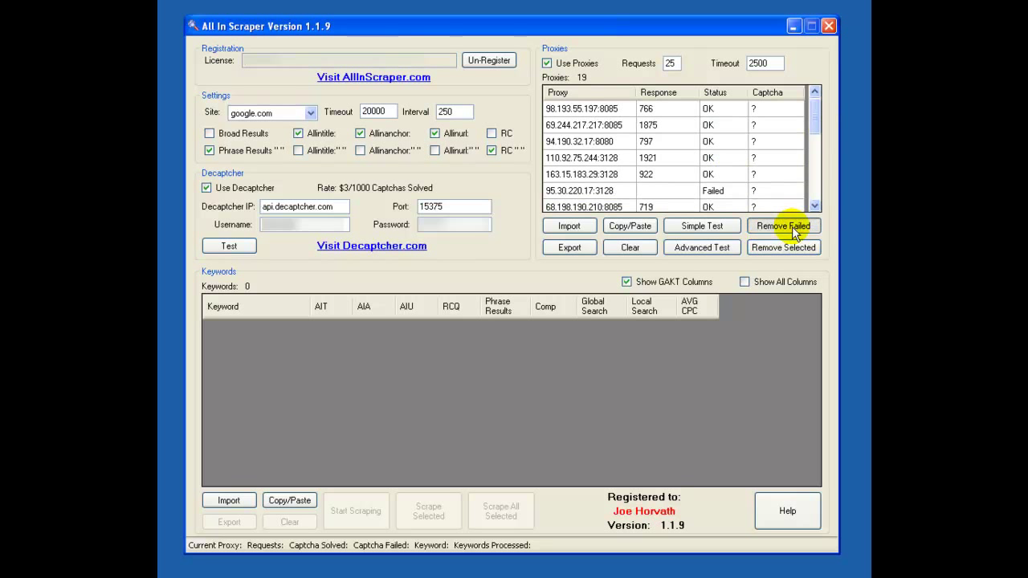
{"action": "left_click_drag", "start_coordinate": [817, 178], "coordinate": [817, 128]}
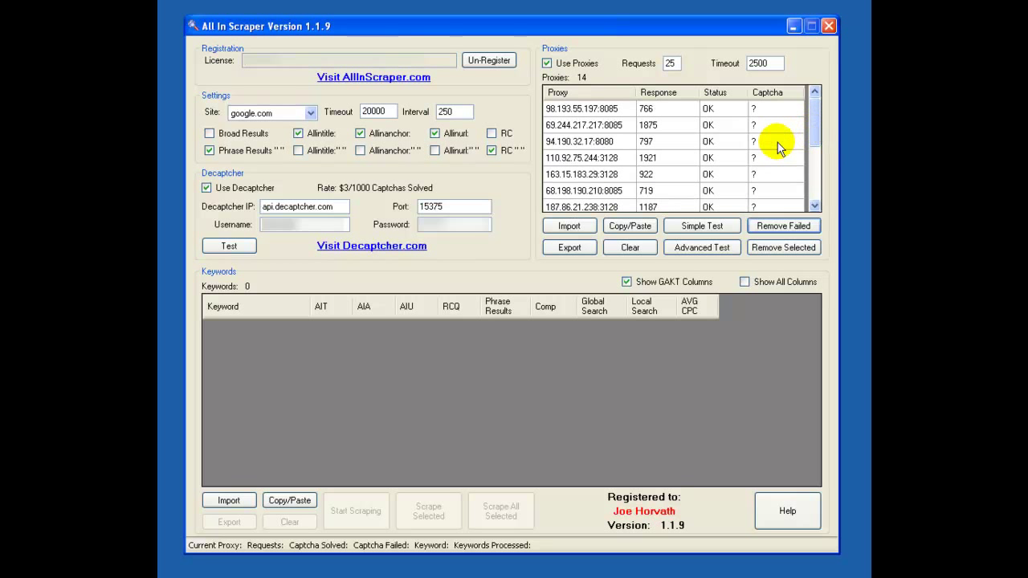
{"action": "left_click", "coordinate": [671, 96]}
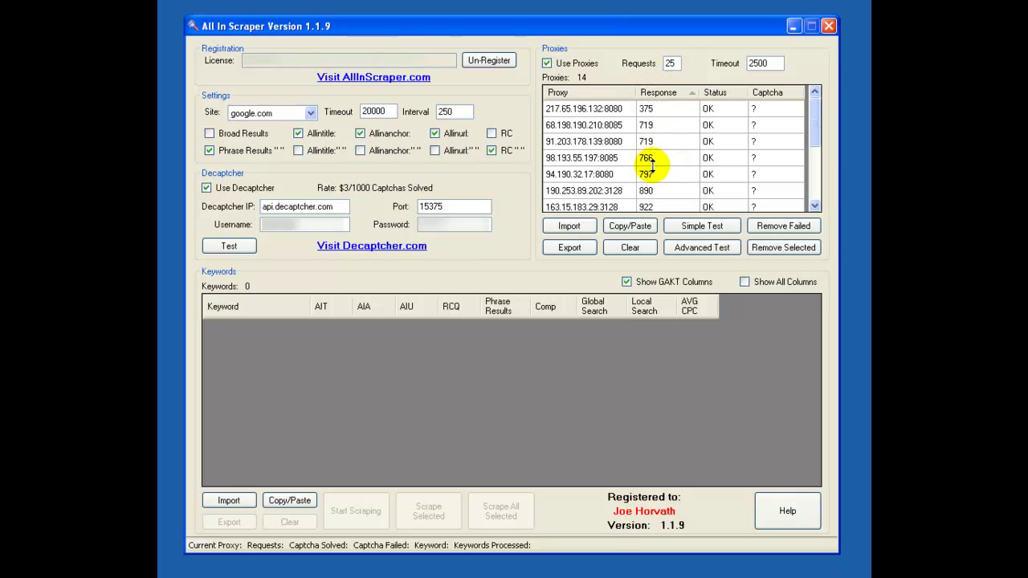
{"action": "mouse_move", "coordinate": [816, 134]}
{"action": "left_mouse_down"}
{"action": "mouse_move", "coordinate": [815, 194]}
{"action": "mouse_move", "coordinate": [815, 121]}
{"action": "left_mouse_up"}
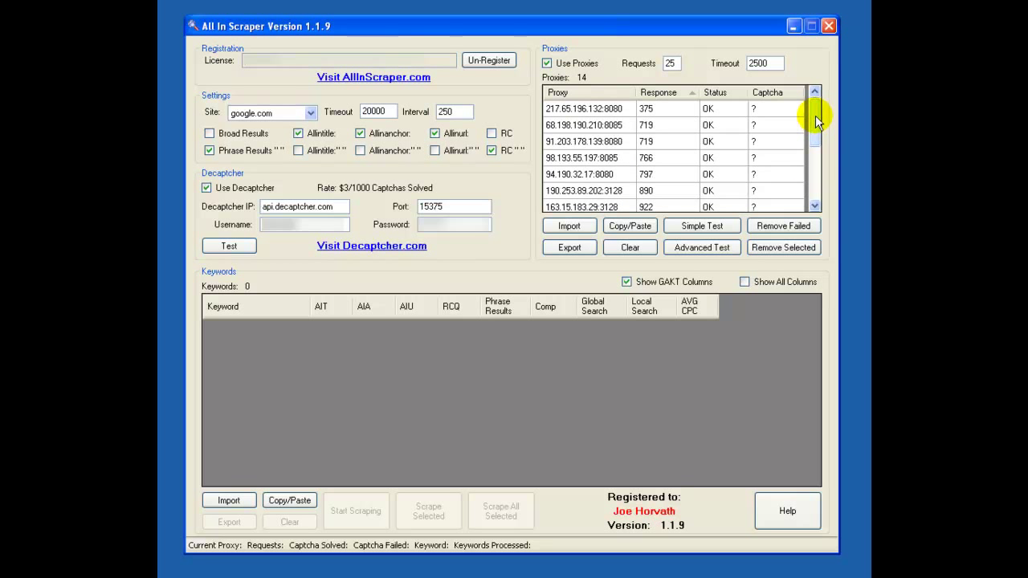
Import keywords from the GAKT CSV file keyword_ideas_20110121_1920833.
{"action": "left_click", "coordinate": [226, 502]}
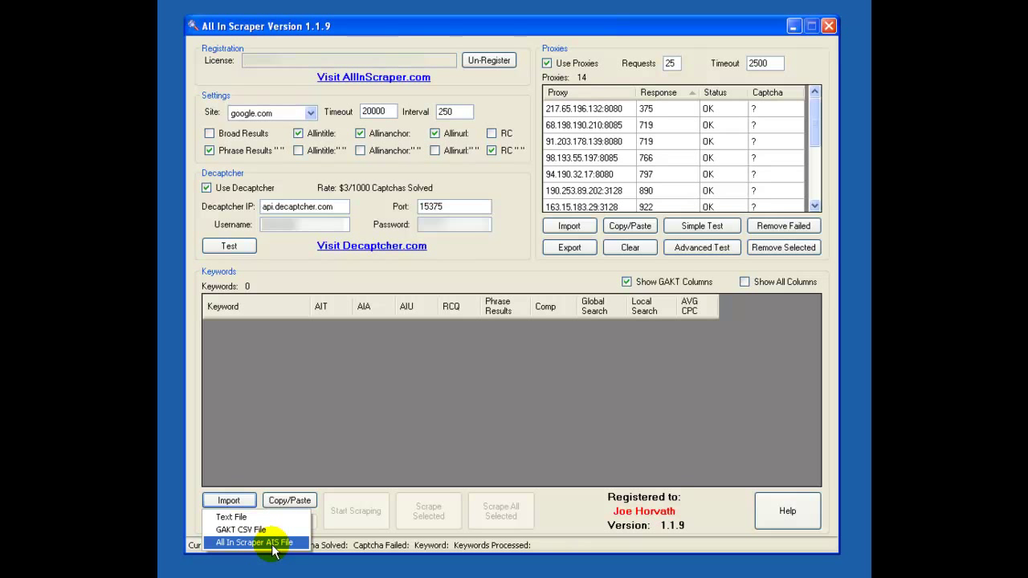
{"action": "left_click", "coordinate": [241, 530]}
{"action": "left_click", "coordinate": [511, 133]}
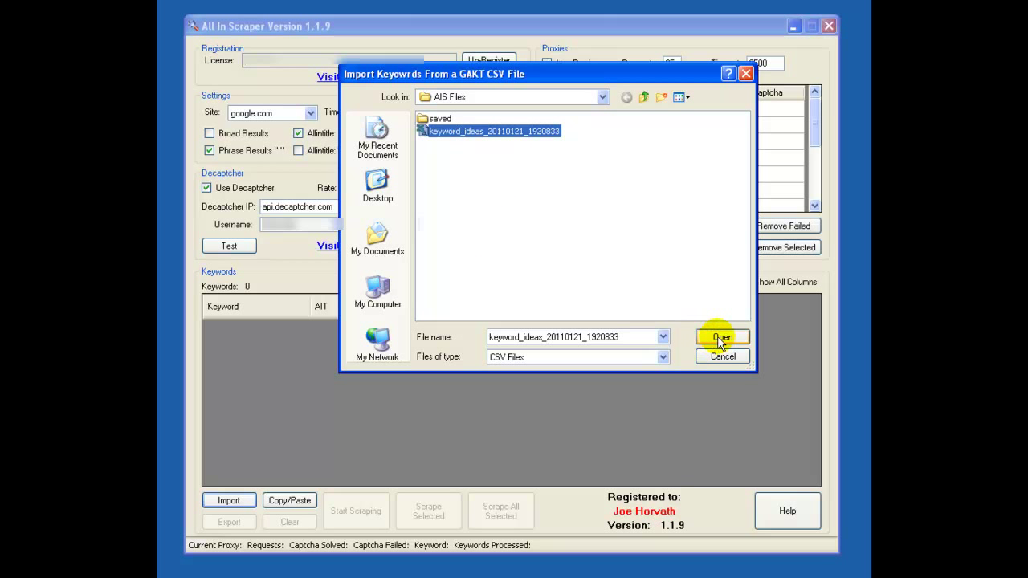
{"action": "left_click", "coordinate": [717, 337]}
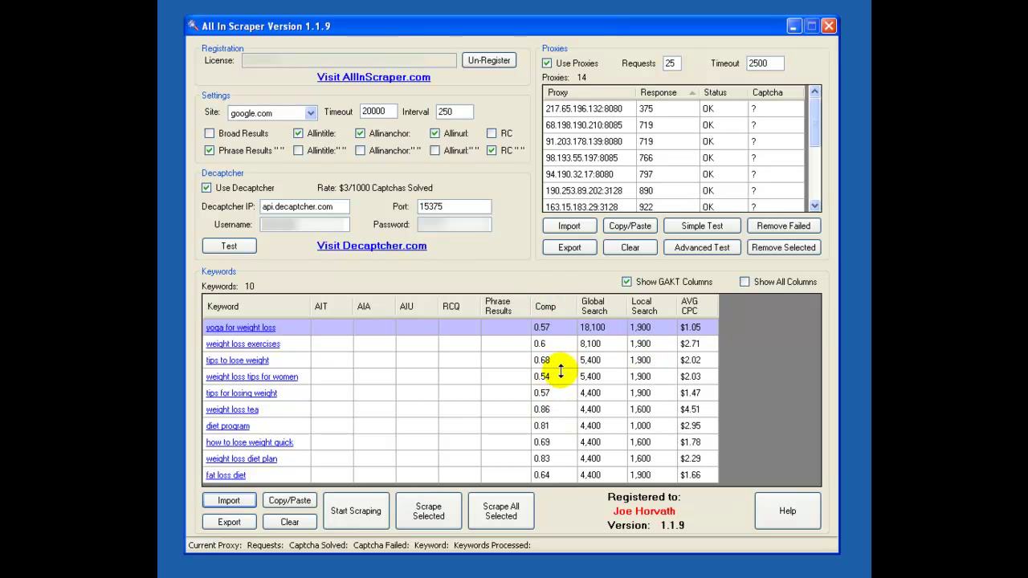
Try out showing all columns, switching the Phrase and Broad Results options, and hiding the GAKT columns, restoring each setting.
{"action": "left_click", "coordinate": [744, 284]}
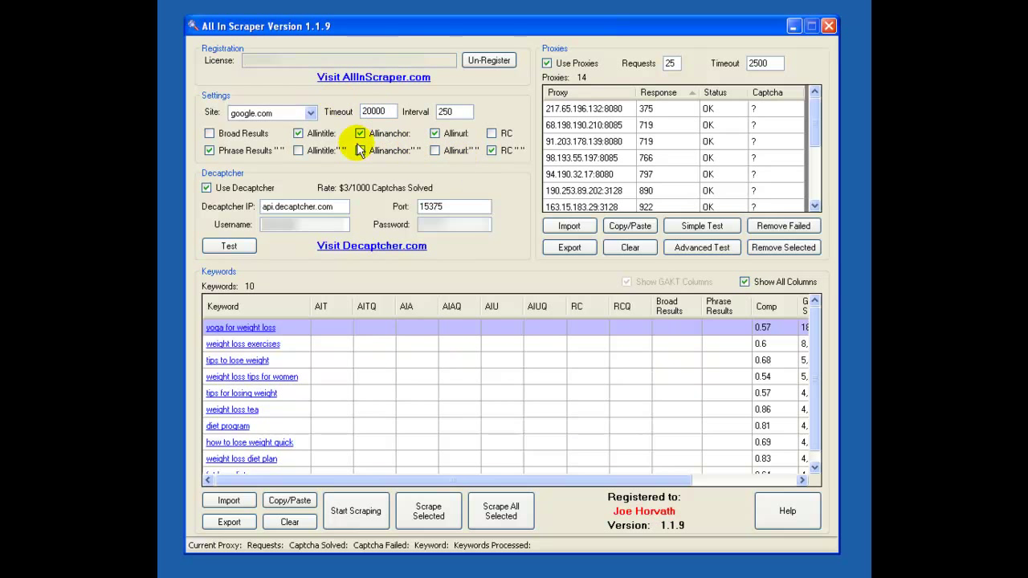
{"action": "left_click", "coordinate": [745, 283]}
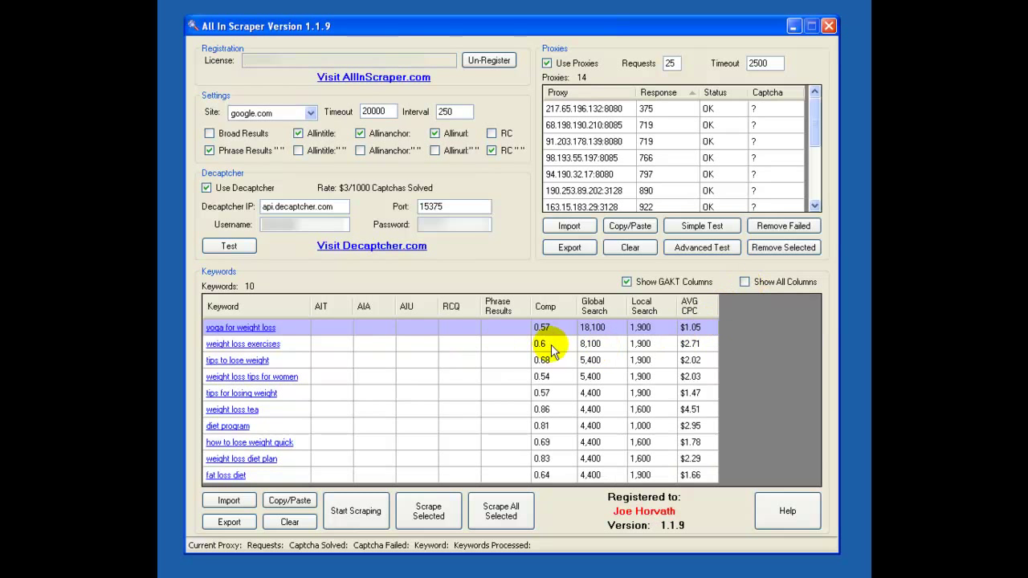
{"action": "left_click", "coordinate": [210, 150]}
{"action": "left_click", "coordinate": [209, 134]}
{"action": "left_click", "coordinate": [210, 151]}
{"action": "left_click", "coordinate": [209, 133]}
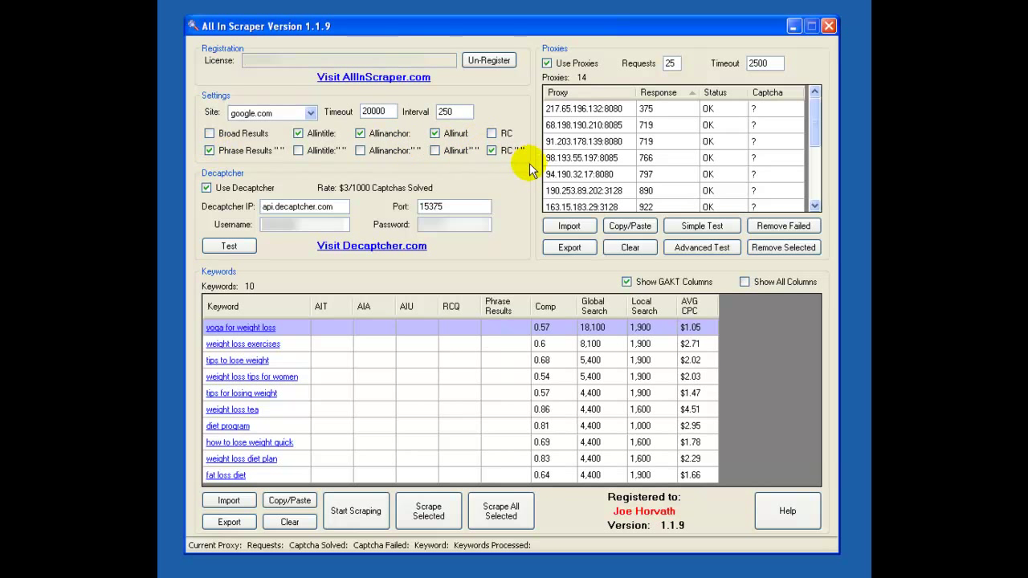
{"action": "left_click", "coordinate": [626, 282]}
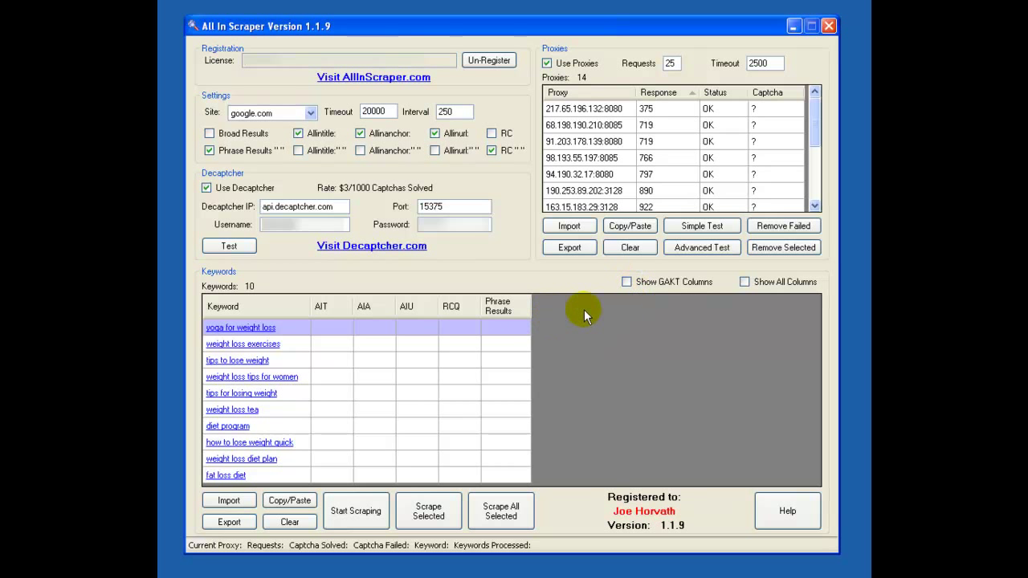
{"action": "left_click", "coordinate": [627, 282]}
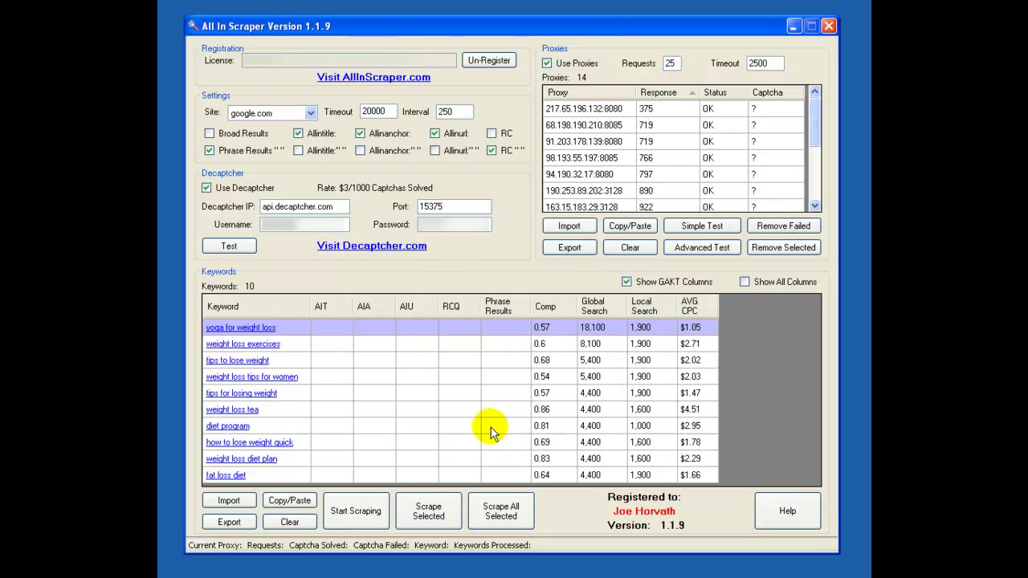
Widen the Keyword column slightly and start scraping the keywords with Use Decaptcher turned off.
{"action": "left_click_drag", "start_coordinate": [311, 310], "coordinate": [319, 312]}
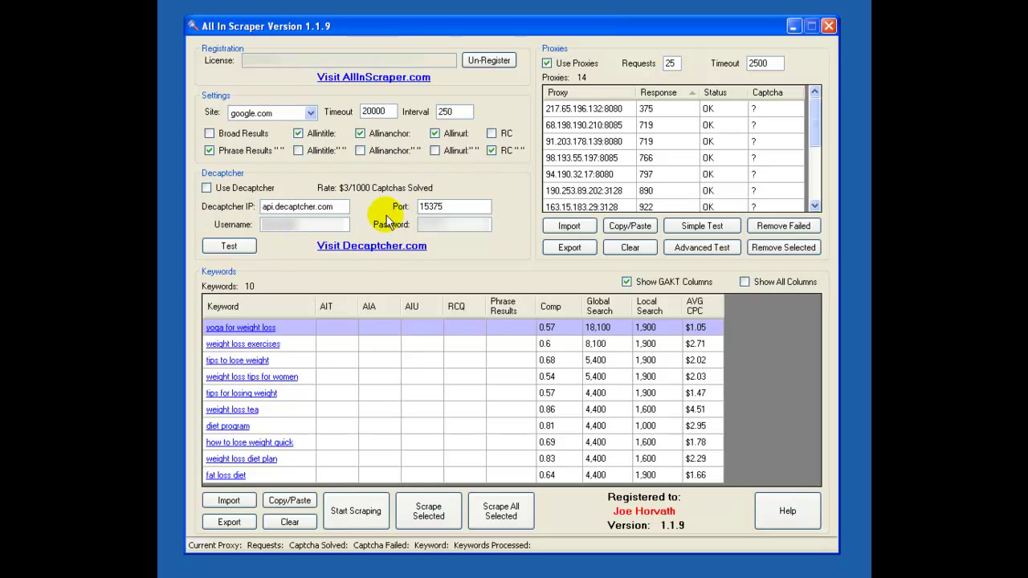
{"action": "left_click", "coordinate": [372, 516]}
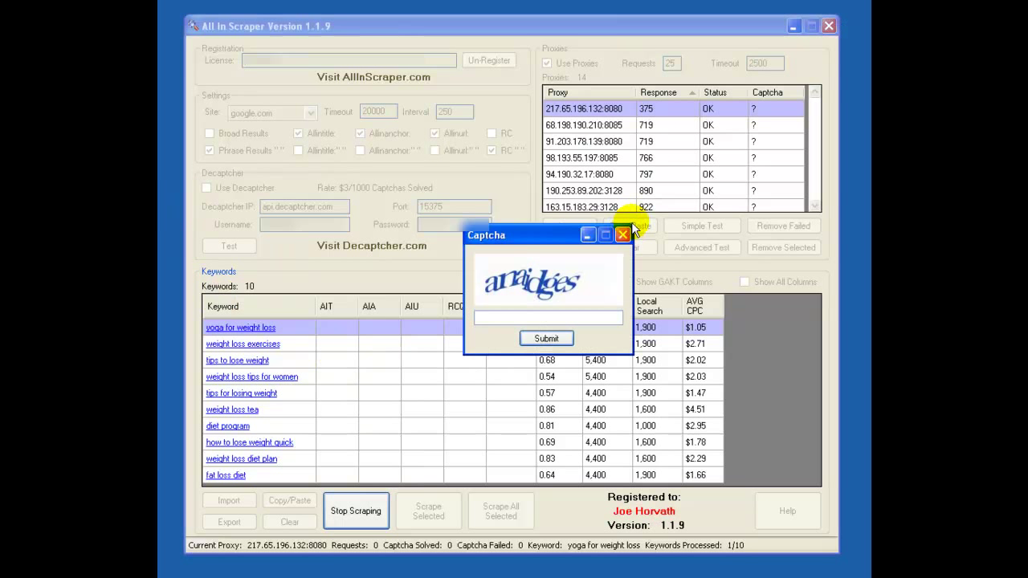
Solve the captcha manually by entering the text shown in its image and submitting it.
{"action": "left_click", "coordinate": [505, 321]}
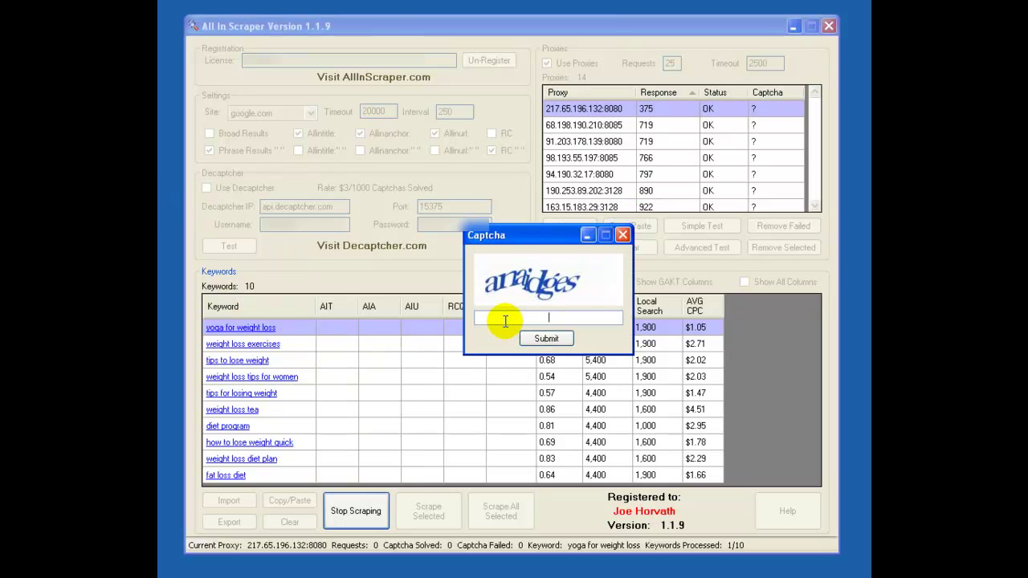
{"action": "type", "text": "an"}
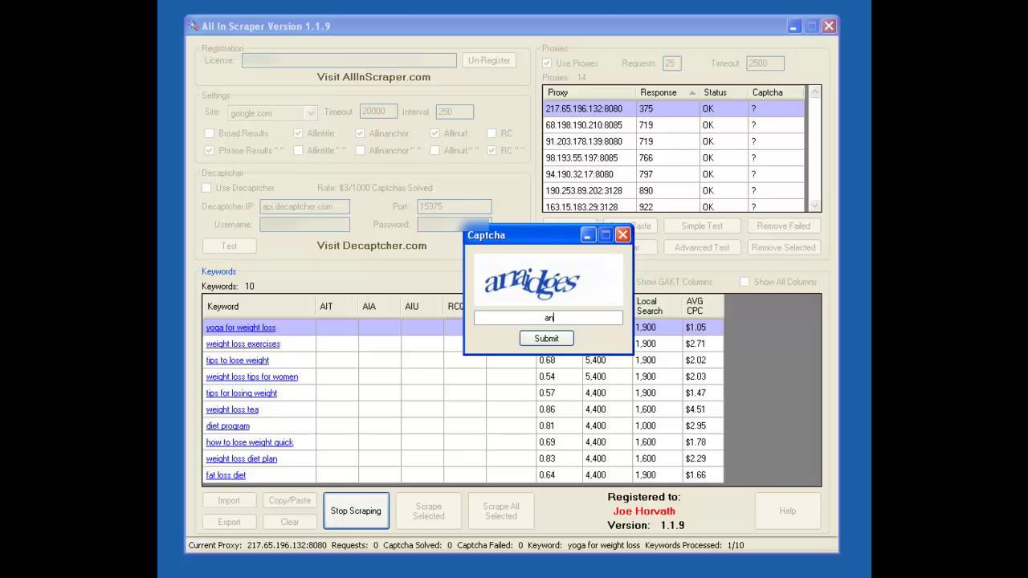
{"action": "type", "text": "aidges"}
{"action": "key", "text": "Return"}
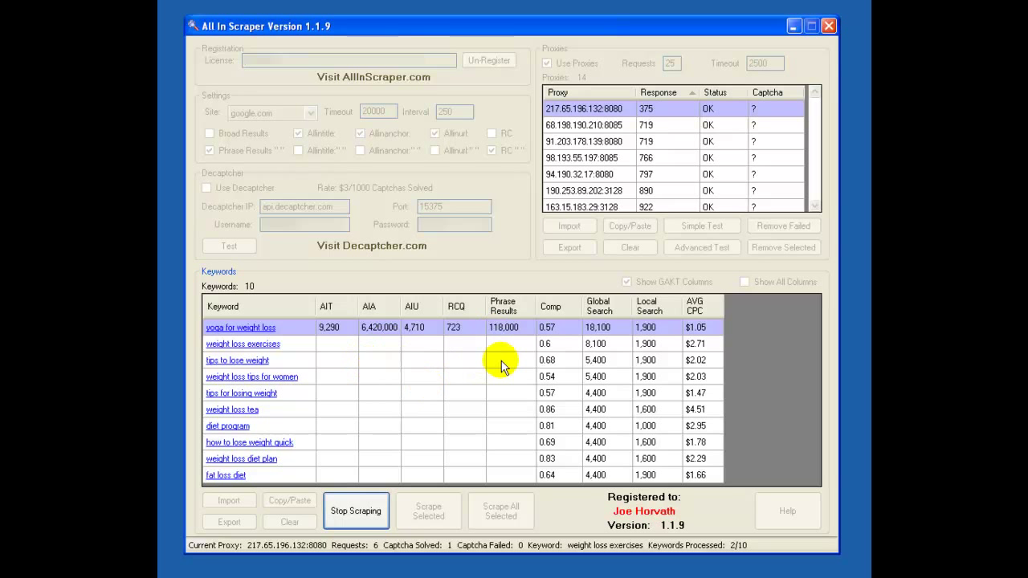
Stop the scraping, enable Use Decaptcher and start scraping the keywords again.
{"action": "left_click", "coordinate": [356, 517]}
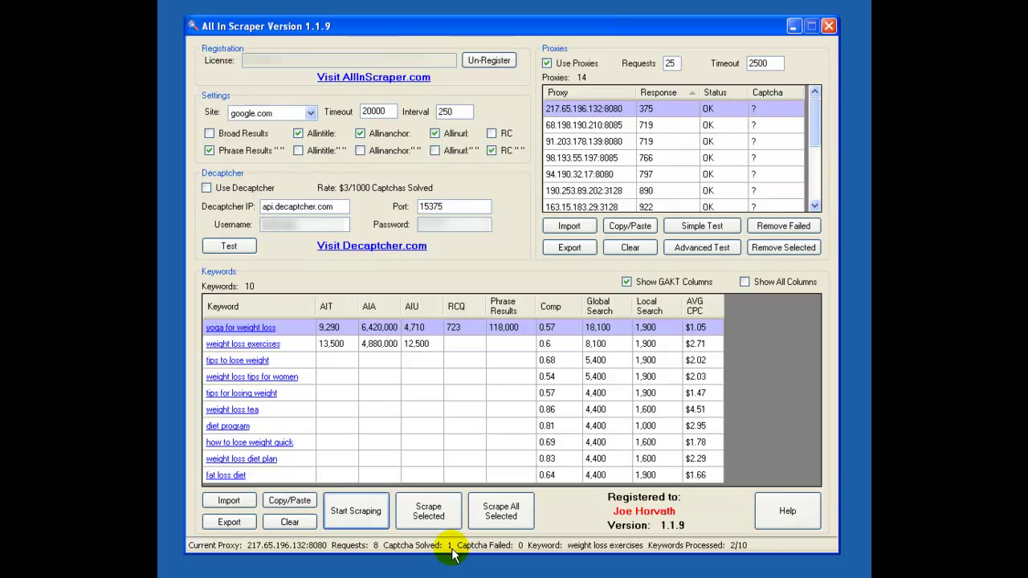
{"action": "left_click", "coordinate": [210, 189]}
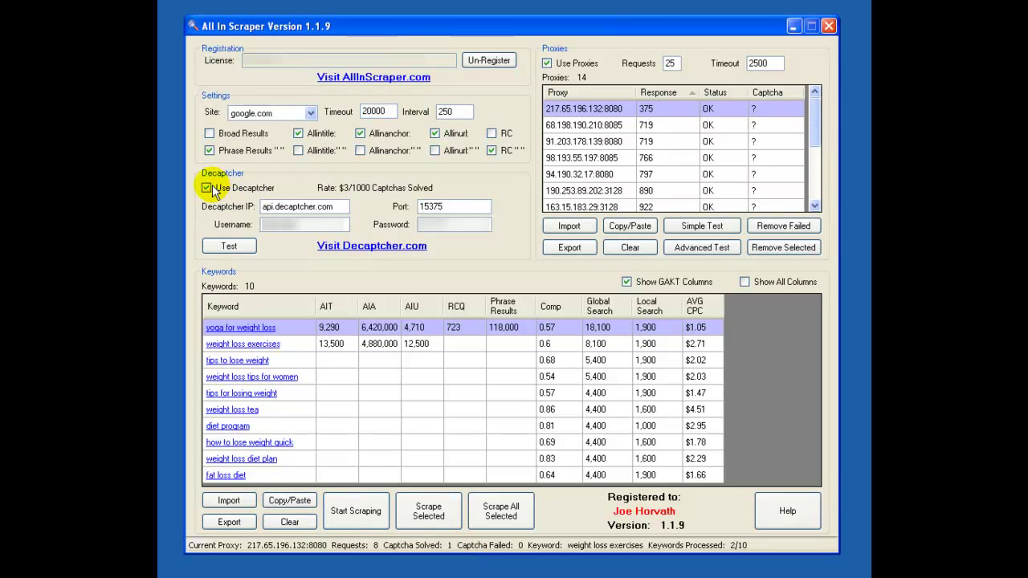
{"action": "left_click", "coordinate": [367, 518]}
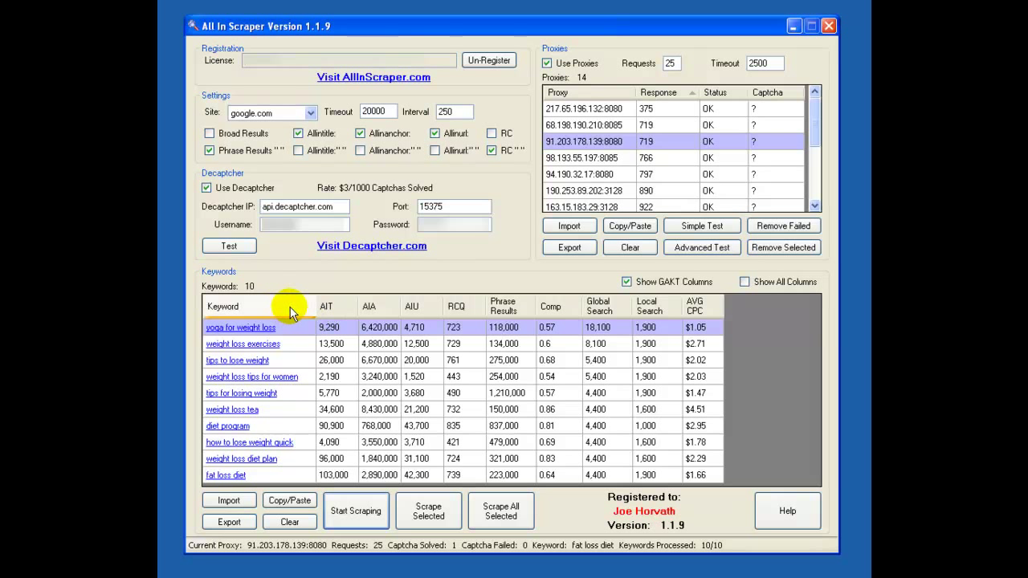
Sort the scraped keywords in turn by Keyword, AIT, AIA, AIU and RCQ.
{"action": "left_click", "coordinate": [238, 311]}
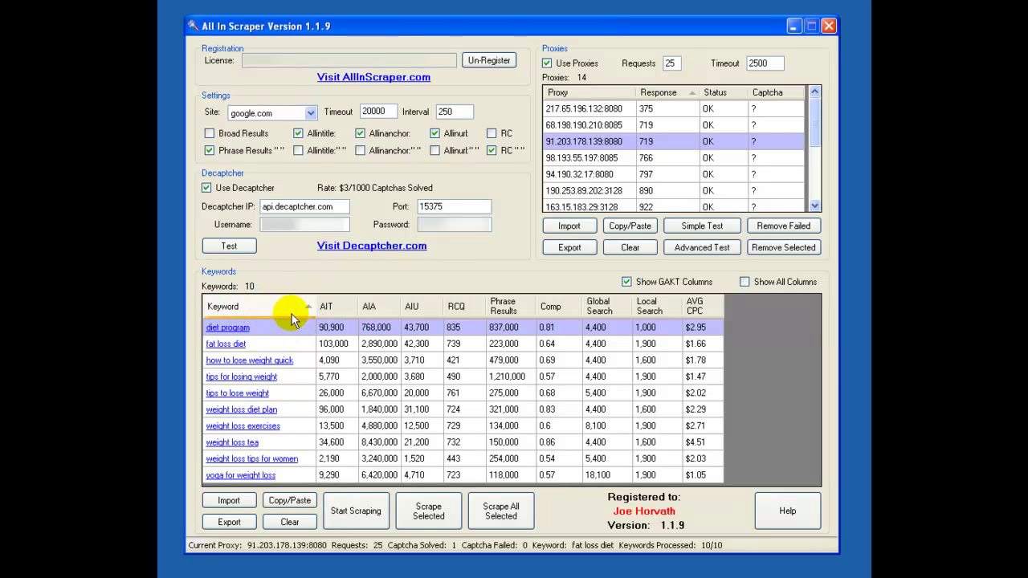
{"action": "left_click", "coordinate": [259, 313]}
{"action": "left_click", "coordinate": [331, 308]}
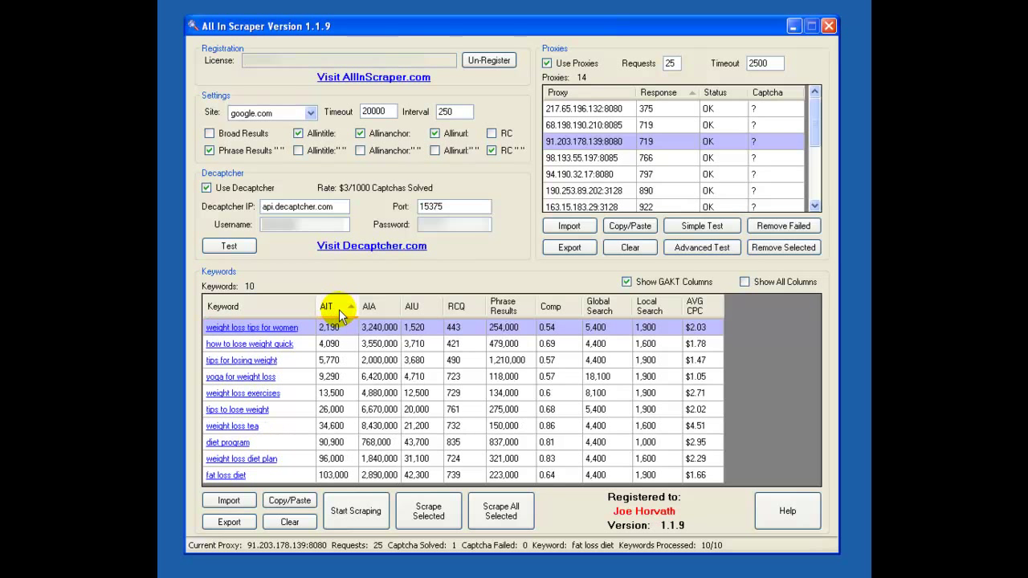
{"action": "left_click", "coordinate": [386, 311]}
{"action": "left_click", "coordinate": [412, 307]}
{"action": "left_click", "coordinate": [474, 311]}
{"action": "left_click", "coordinate": [467, 307]}
{"action": "left_click", "coordinate": [465, 308]}
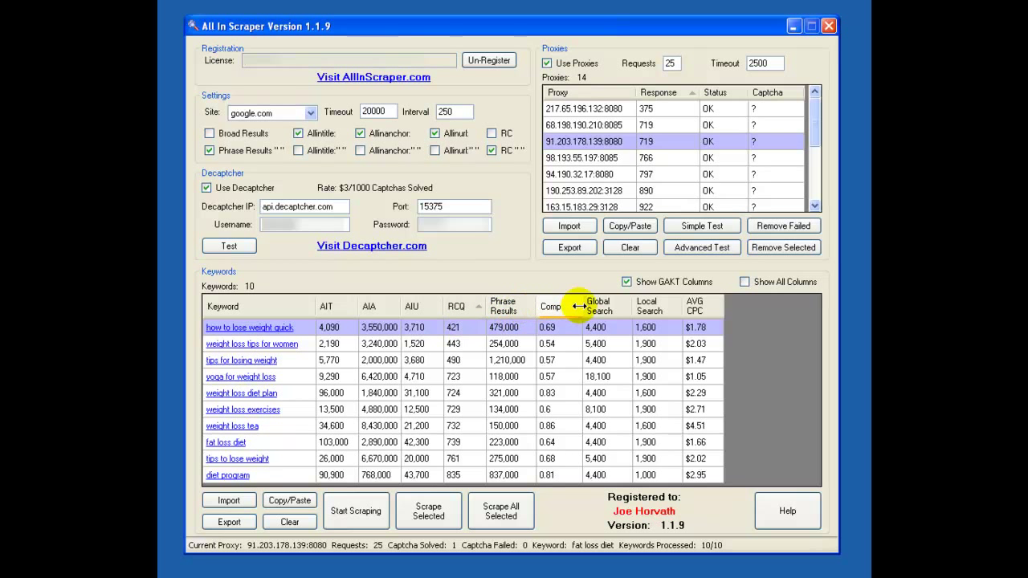
Sort the keywords by Local Search and Global Search, finishing with AVG CPC in descending order.
{"action": "left_click", "coordinate": [649, 312]}
{"action": "left_click", "coordinate": [649, 314]}
{"action": "left_click", "coordinate": [602, 307]}
{"action": "left_click", "coordinate": [699, 311]}
{"action": "left_click", "coordinate": [700, 317]}
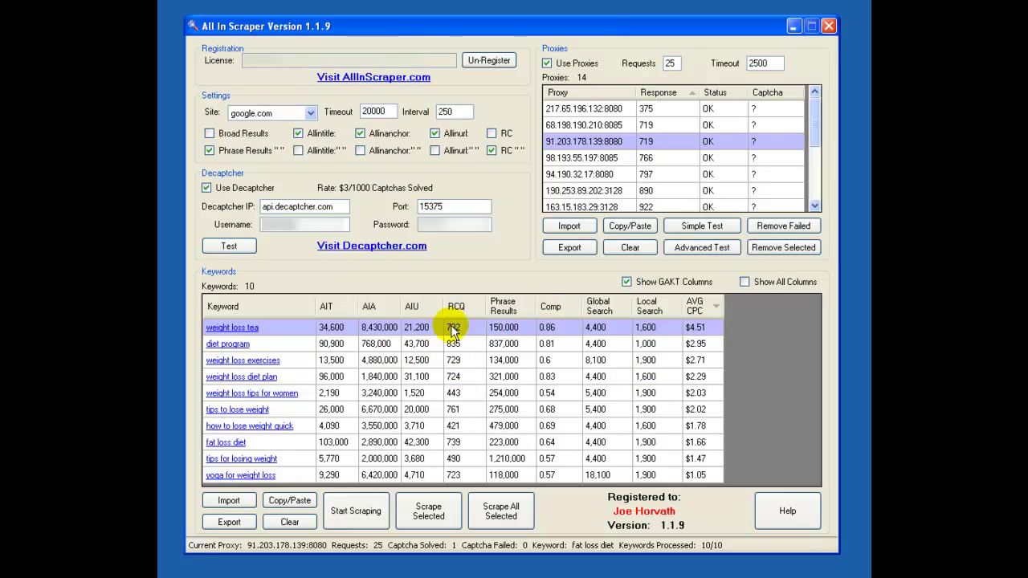
{"action": "left_click", "coordinate": [229, 522]}
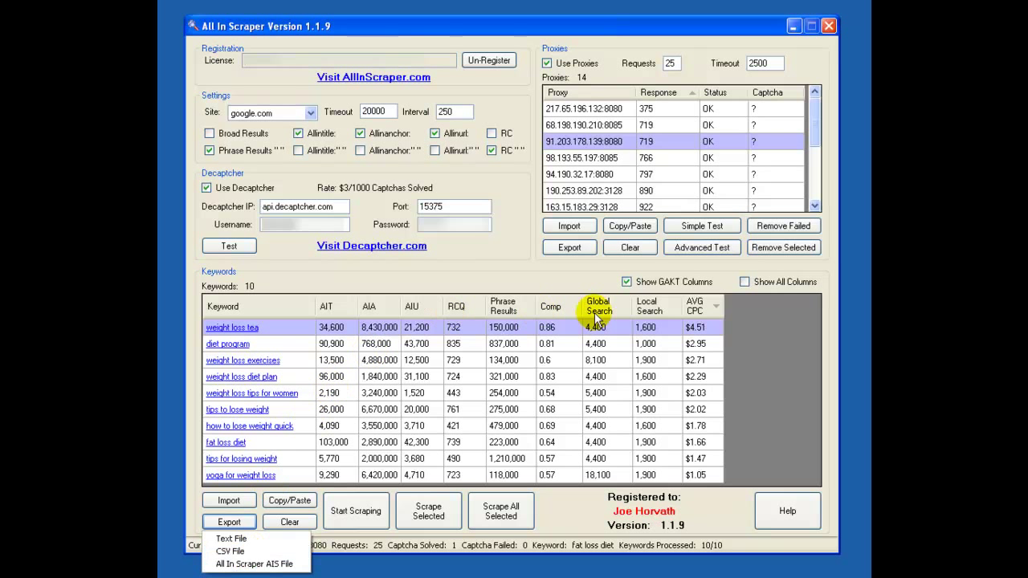
{"action": "left_click", "coordinate": [462, 280]}
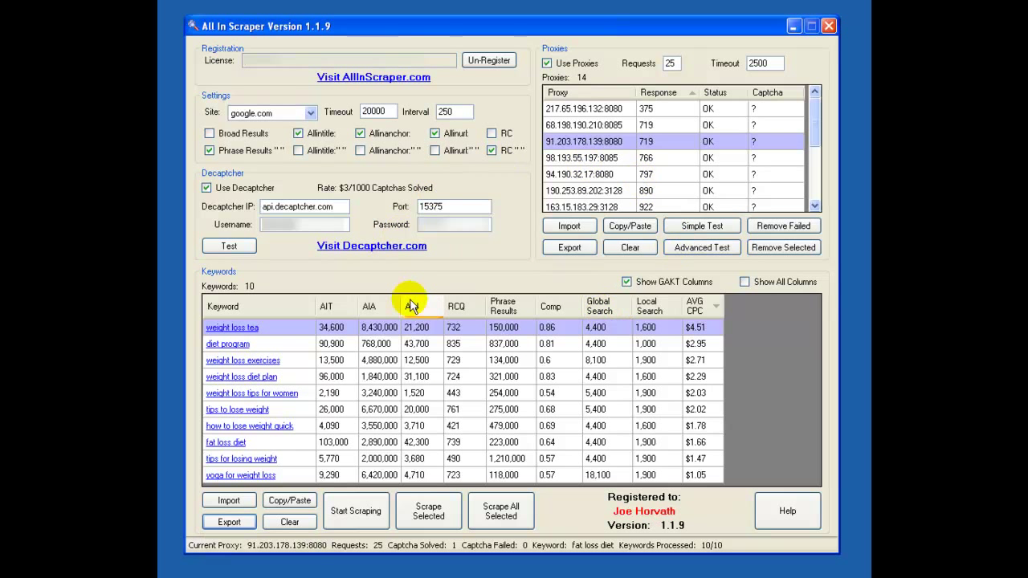